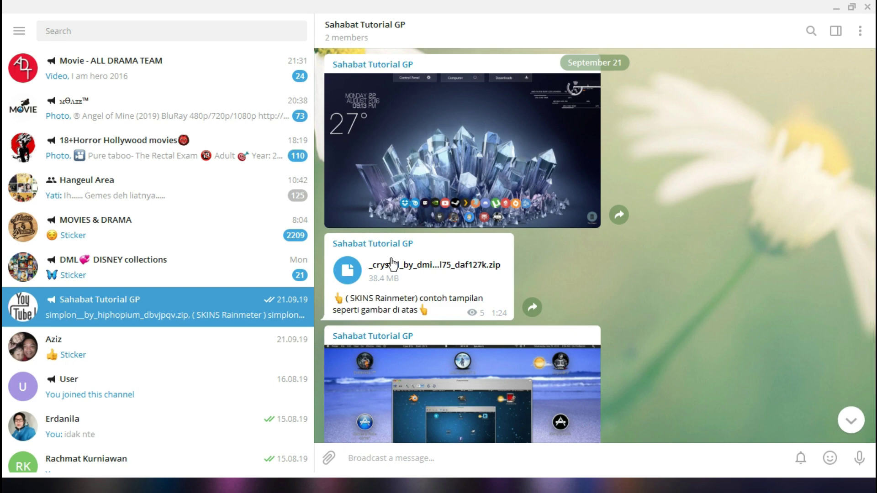
Review the Sahabat Tutorial GP channel's Rainmeter-4.3.zip post and the skin preview below it
scroll(391, 264, up, 10)
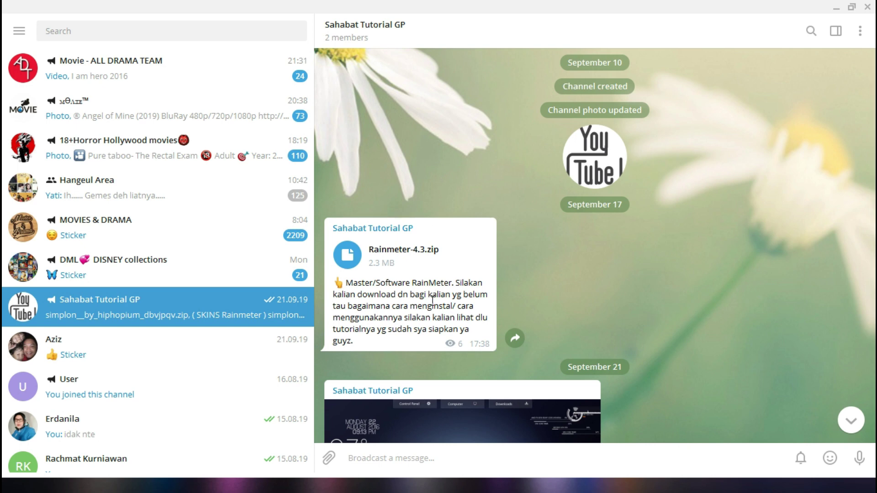
scroll(432, 299, down, 3)
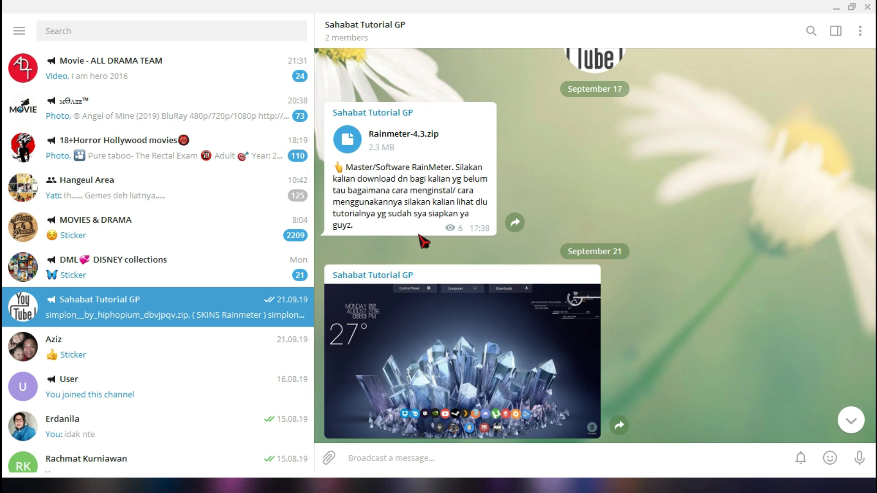
scroll(420, 236, down, 1)
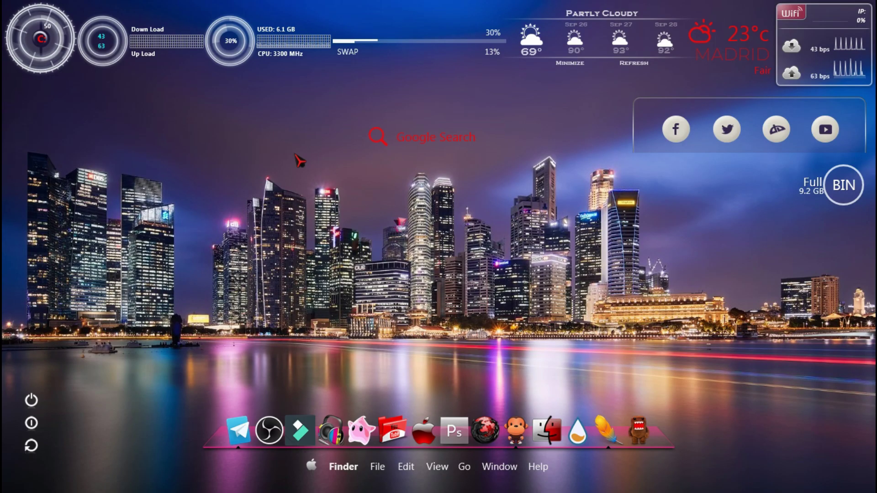
Open the Rainmeter Master folder on New Volume (F:)
click(419, 413)
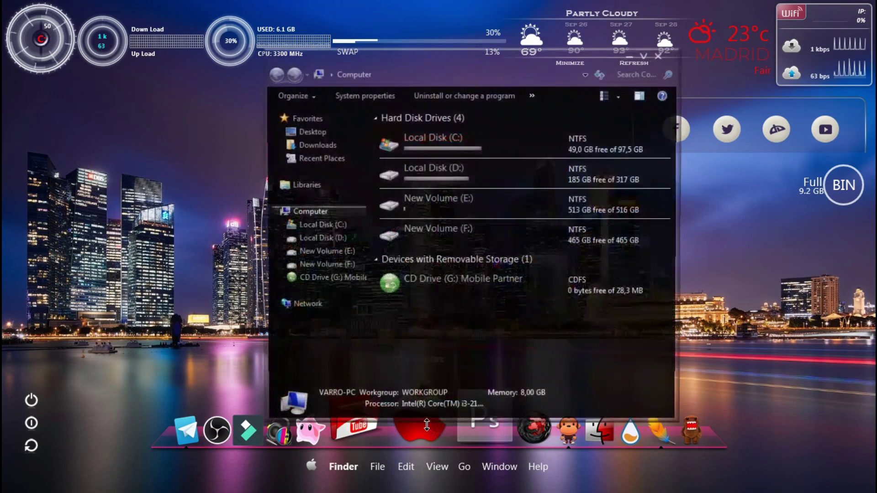
click(342, 267)
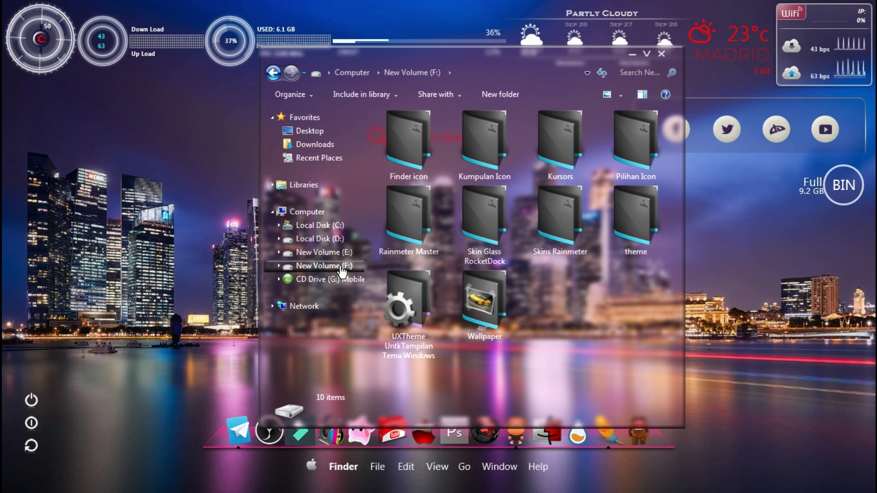
double_click(411, 211)
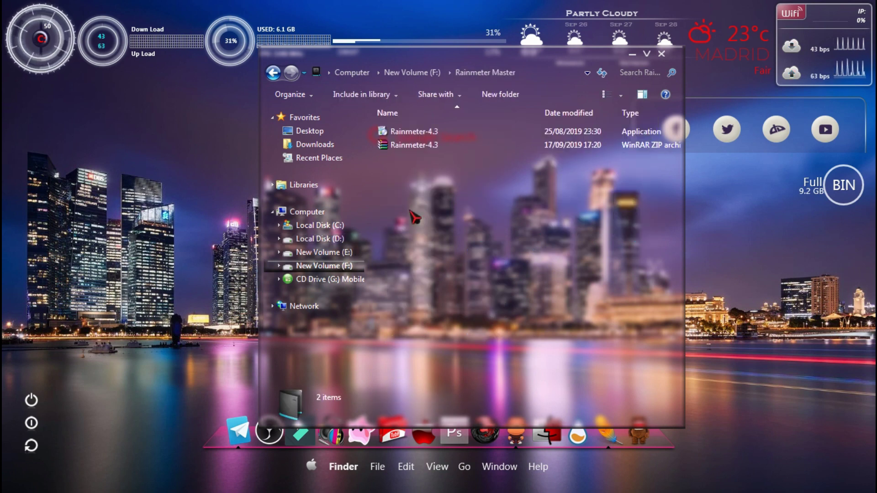
Check the extraction commands for the Rainmeter-4.3 archive and the run options for its installer, and close the folder window
right_click(410, 147)
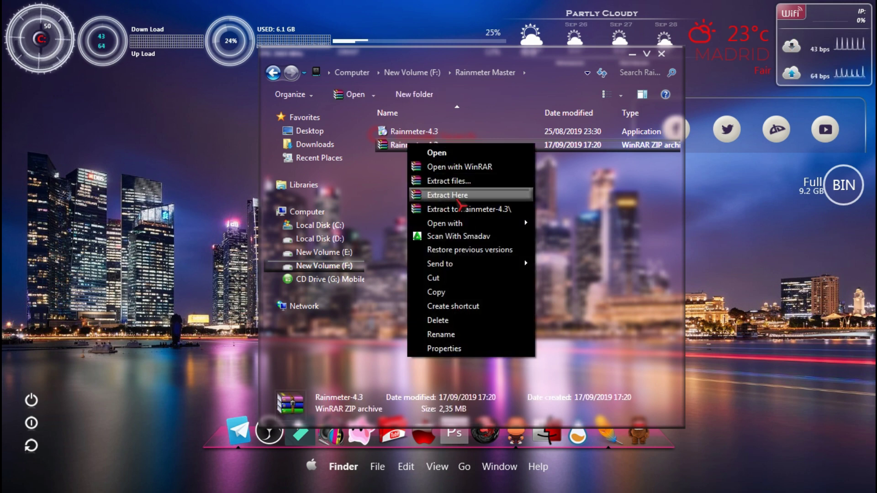
click(391, 190)
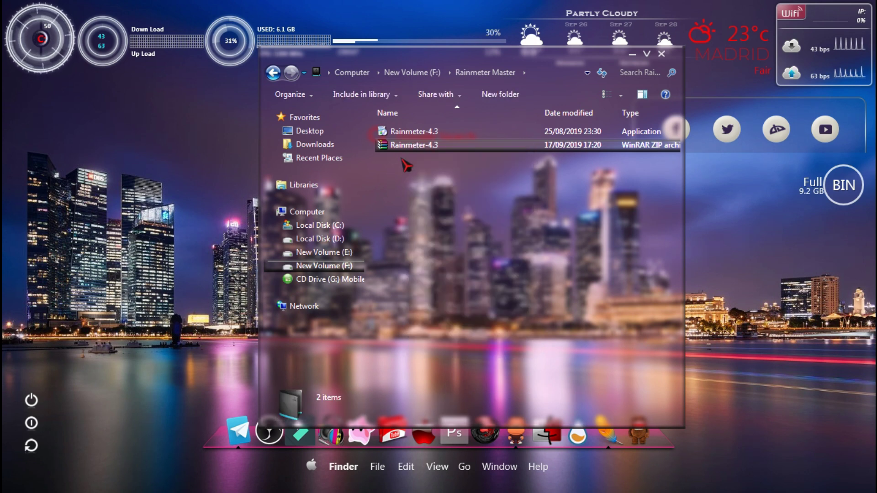
click(446, 134)
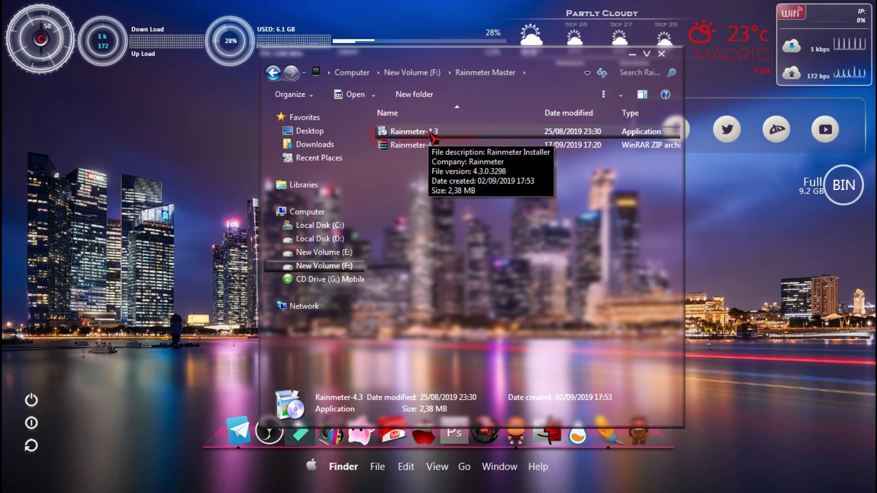
right_click(436, 132)
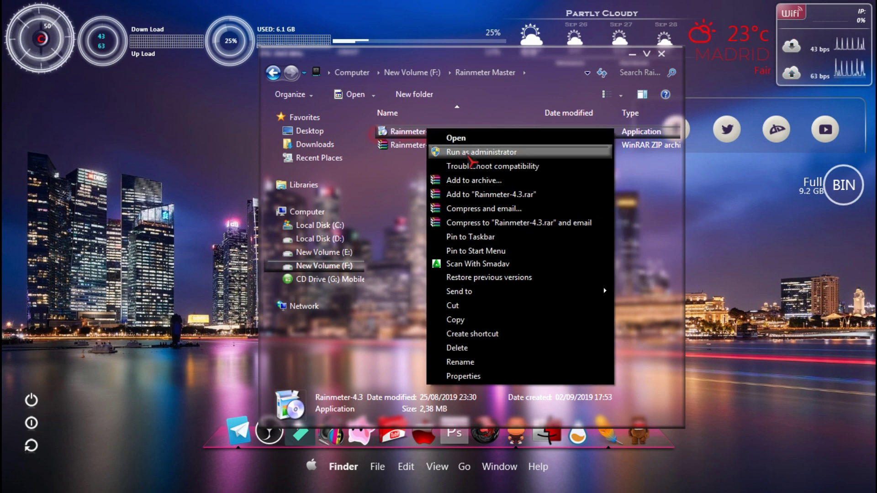
click(389, 184)
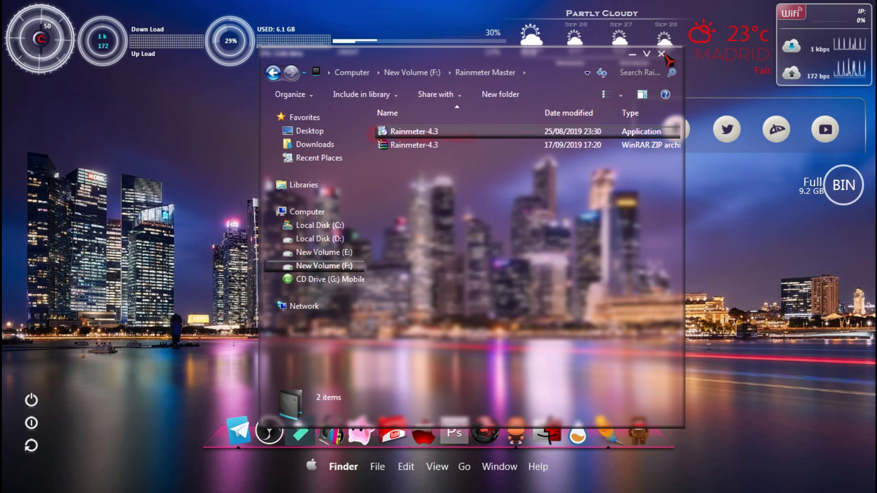
key(alt+F4)
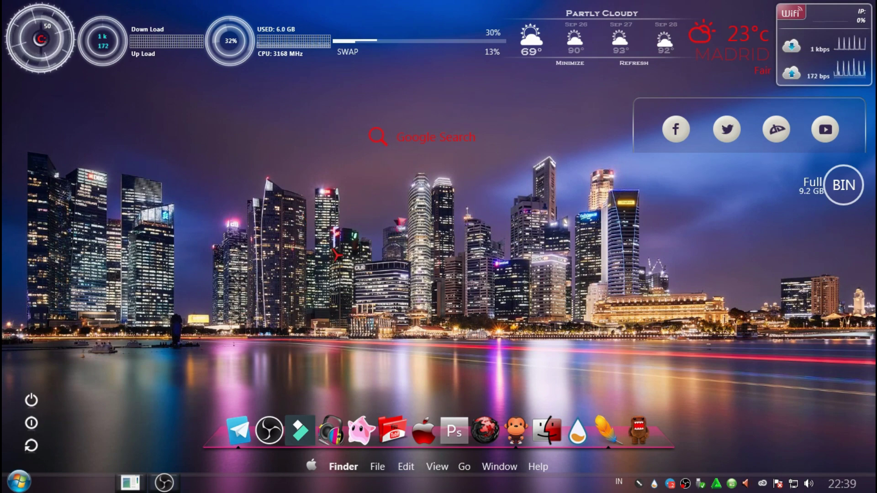
Open the Manage Rainmeter window and move it closer to the middle of the desktop
click(655, 485)
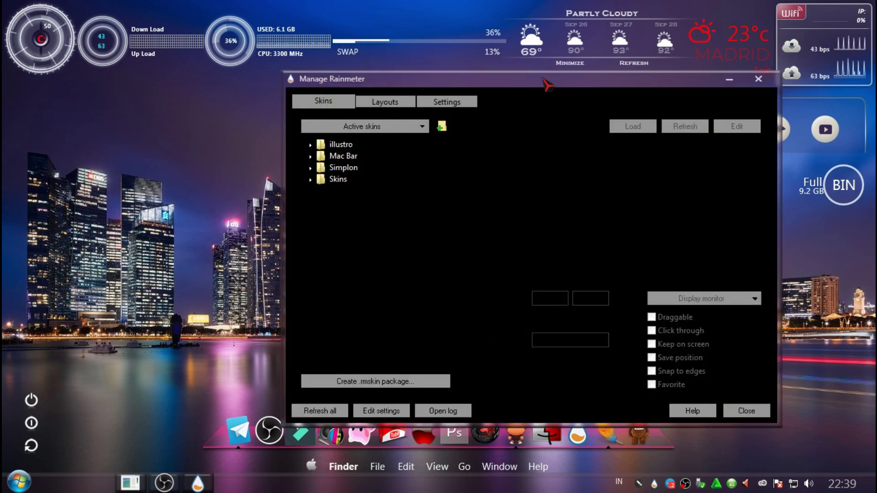
drag(543, 79, 479, 68)
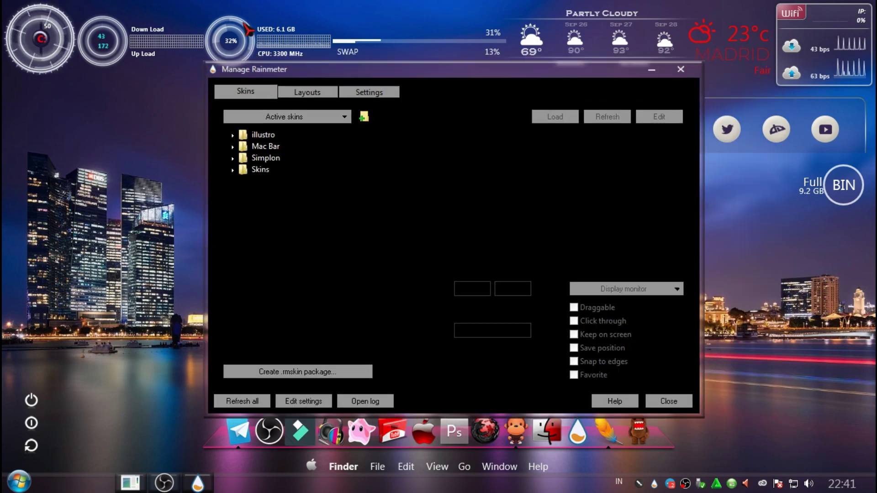
click(240, 401)
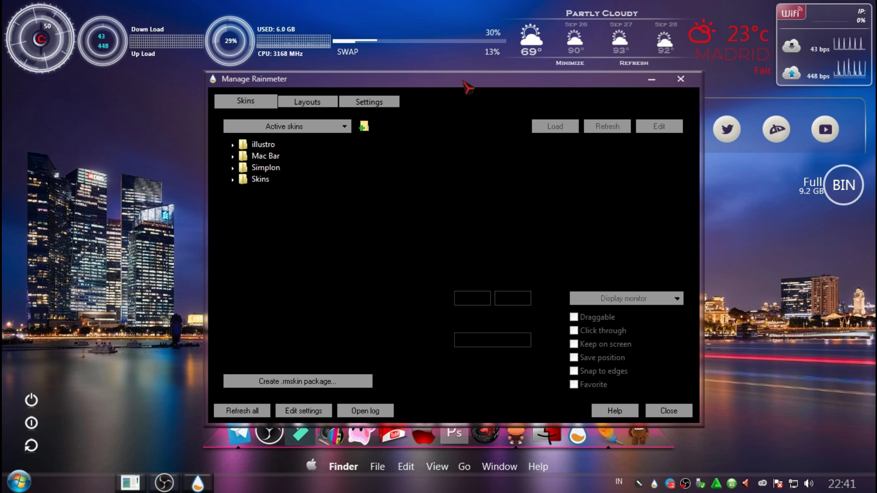
drag(468, 87, 464, 79)
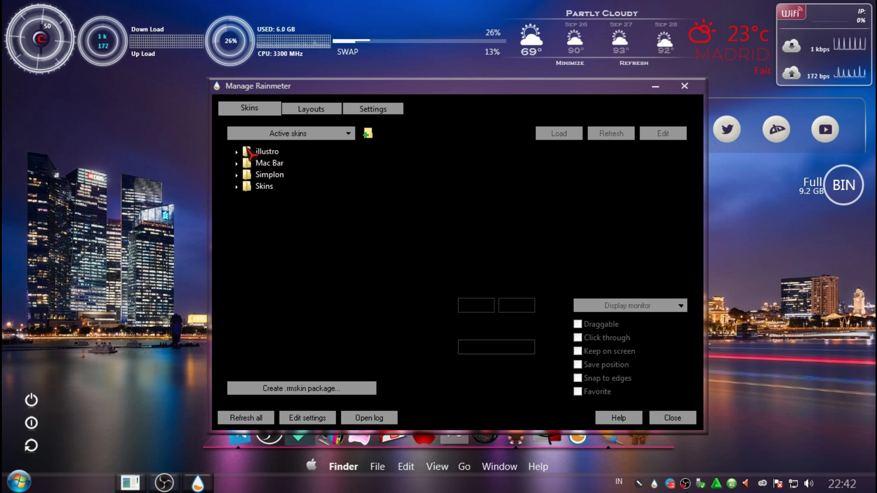
Load Welcome.ini from illustro's Welcome folder and move the Manage Rainmeter window aside to expose the skin
click(237, 152)
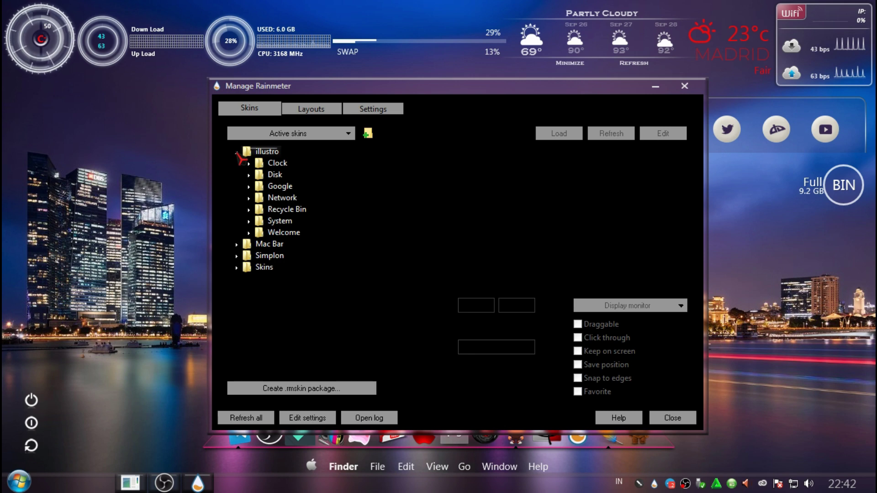
click(248, 233)
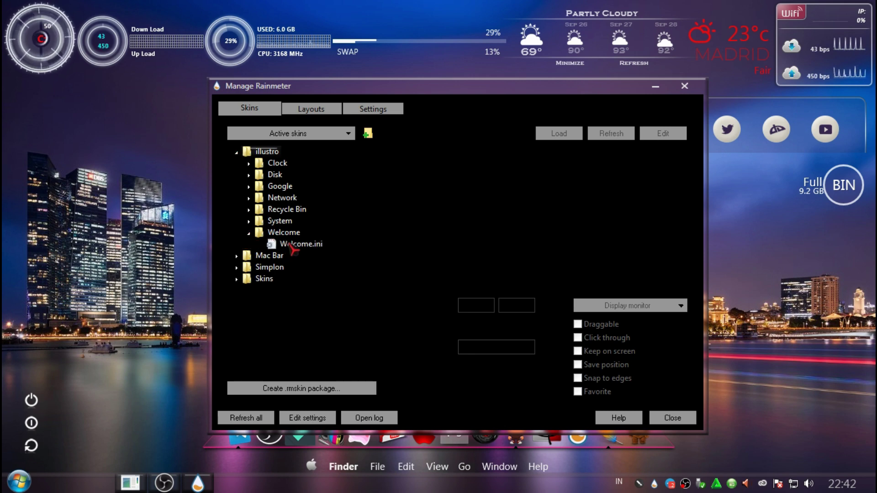
click(291, 245)
drag(347, 86, 376, 82)
click(559, 134)
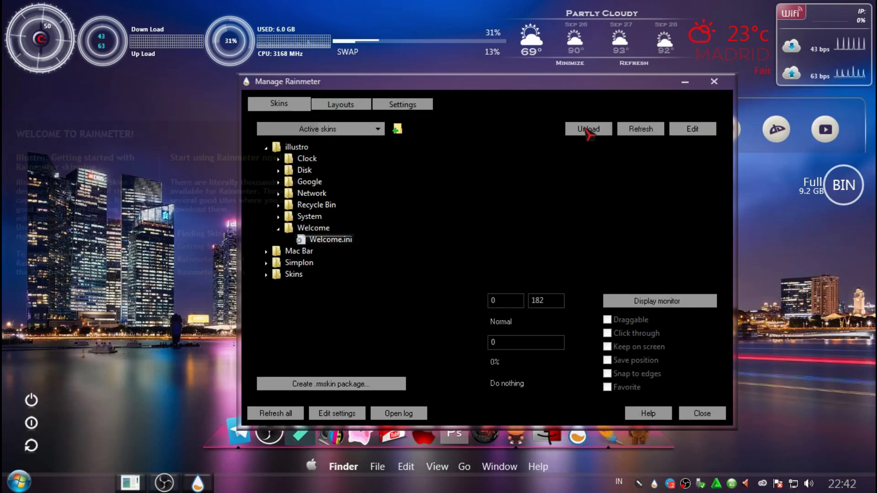
drag(532, 82, 565, 81)
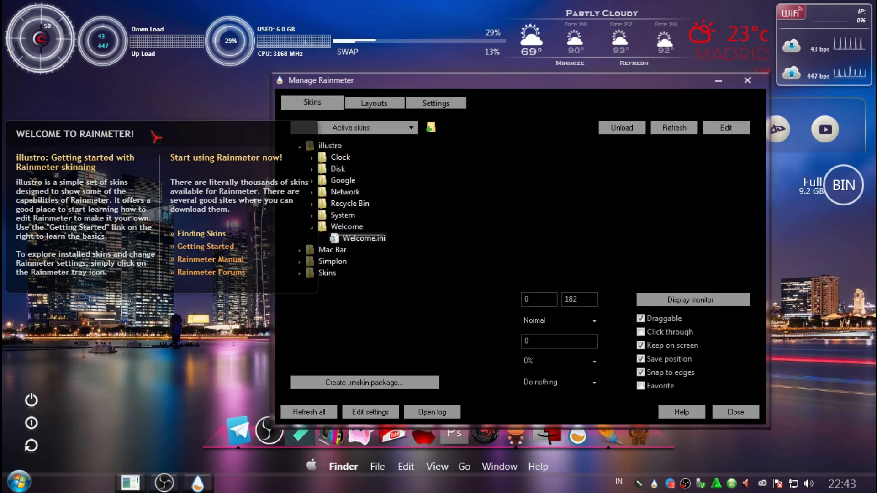
Move the Welcome skin up to Y position 149 on the desktop and unload it
drag(155, 137, 156, 116)
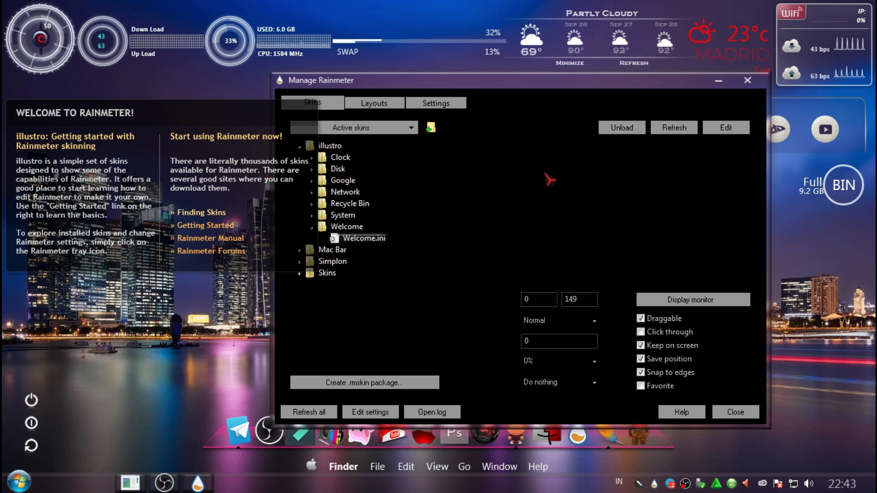
click(615, 130)
click(600, 130)
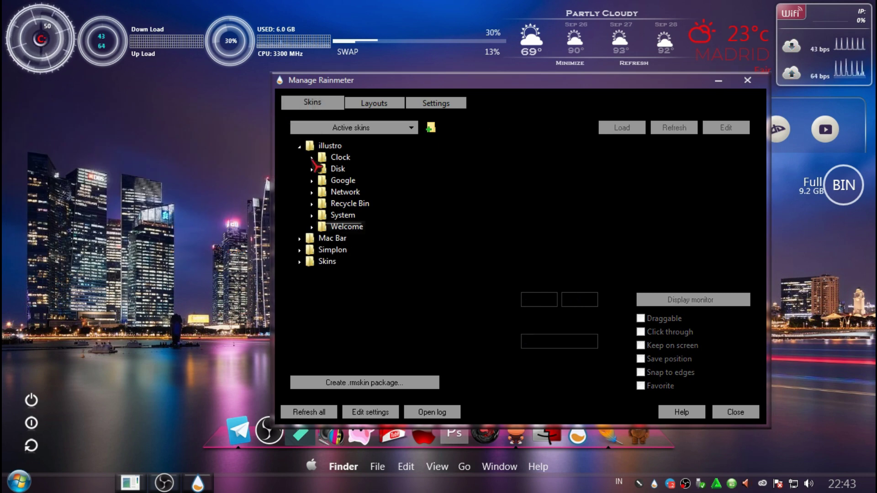
Try out illustro's Clock.ini skin on the desktop at position 115, 191 and unload it
click(312, 157)
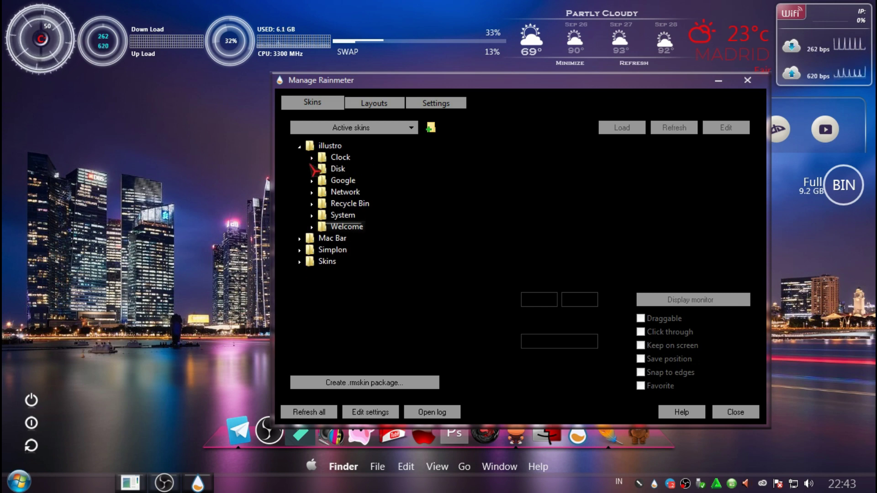
click(368, 169)
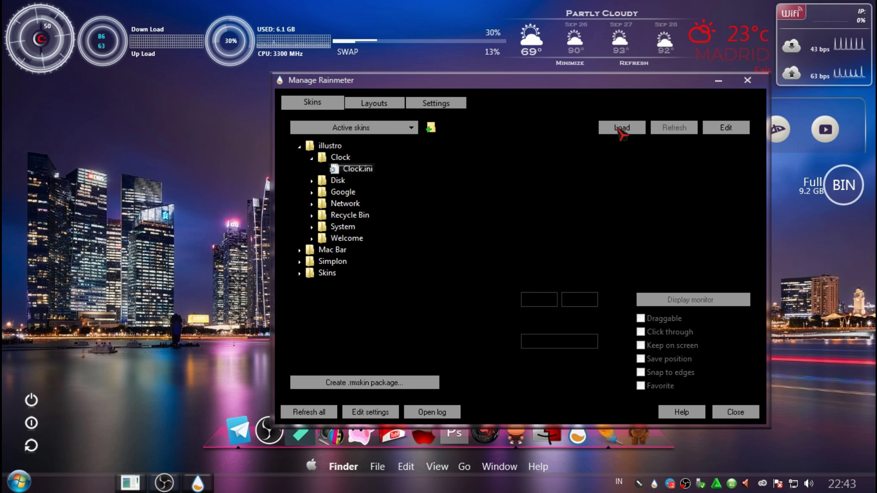
click(622, 128)
drag(132, 128, 118, 139)
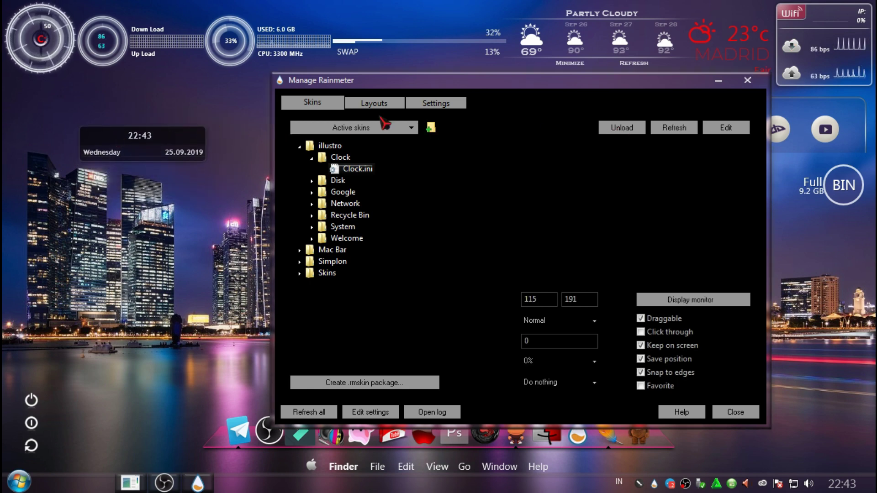
click(622, 128)
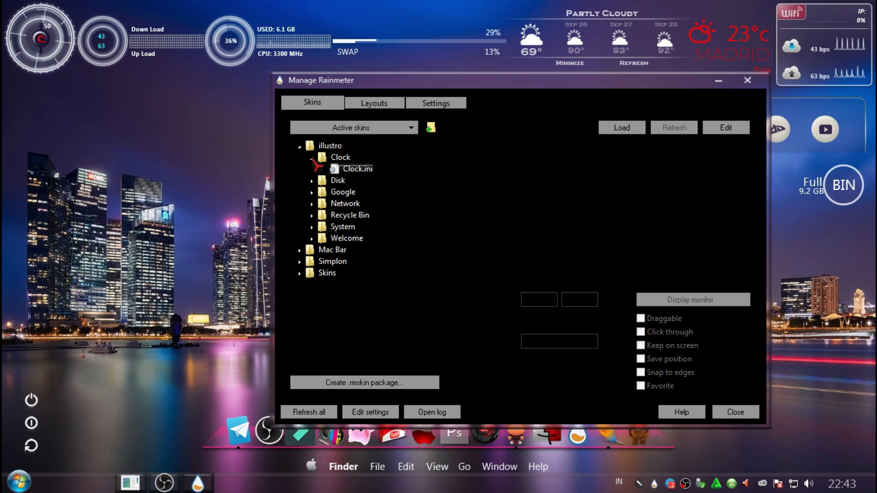
click(312, 157)
Try out illustro's Google.ini skin on the desktop at position 63, 155 and unload it
click(312, 180)
click(360, 192)
click(622, 128)
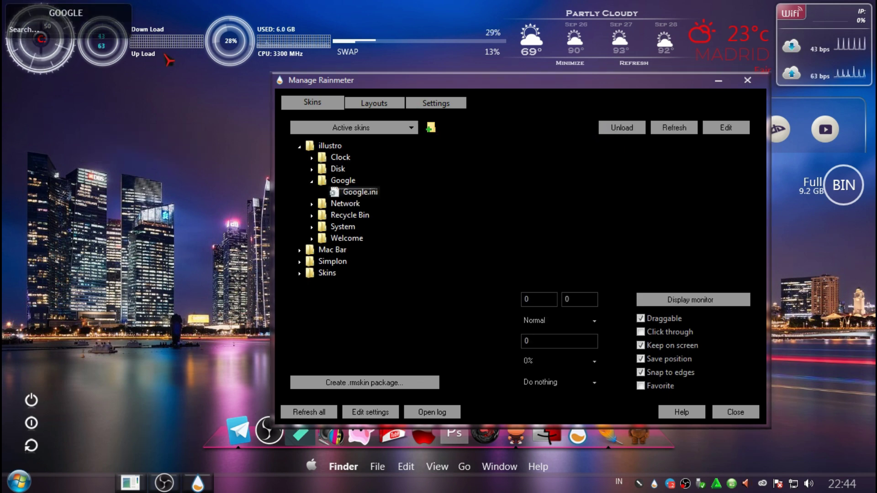
drag(92, 20, 132, 120)
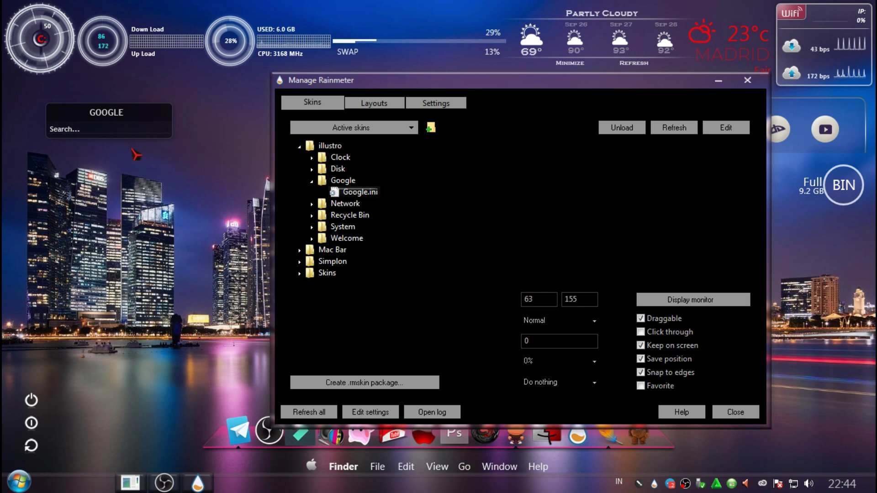
click(622, 128)
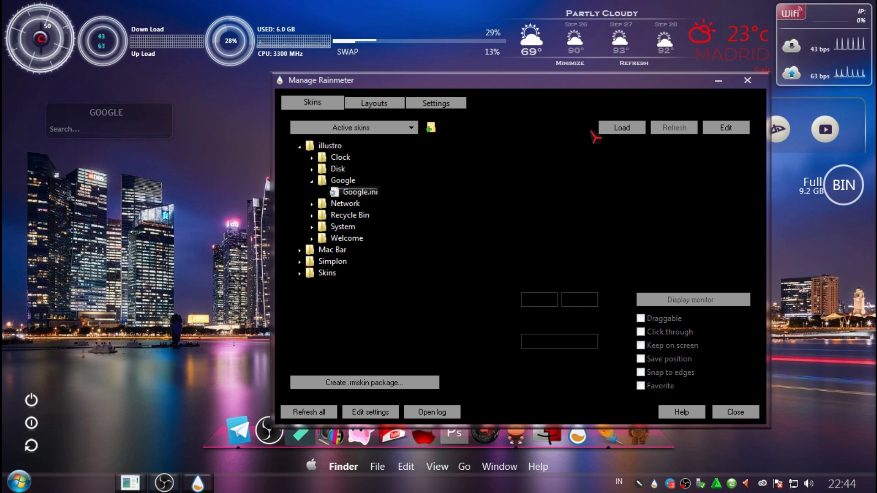
click(312, 183)
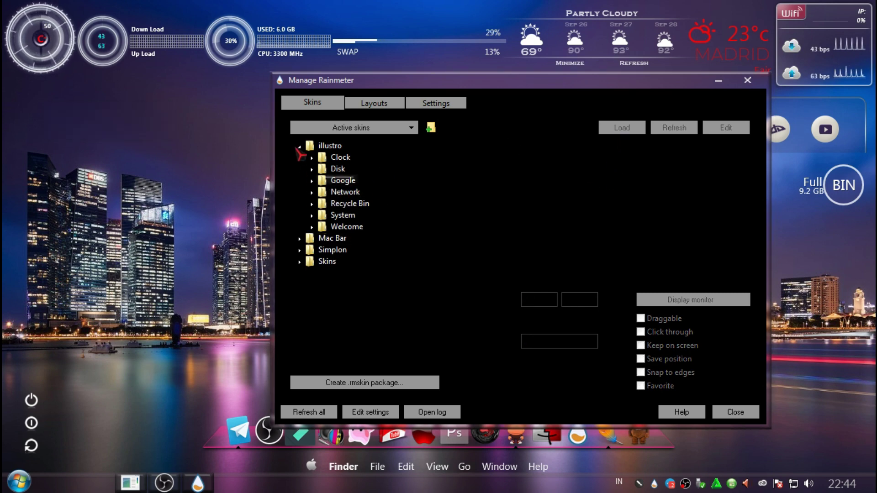
Collapse the illustro skin group and close the Manage Rainmeter window
click(298, 147)
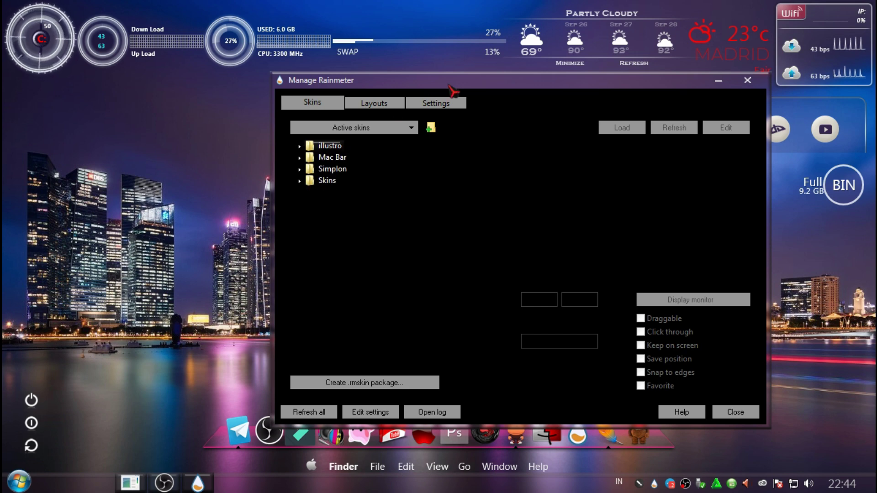
drag(455, 85, 401, 89)
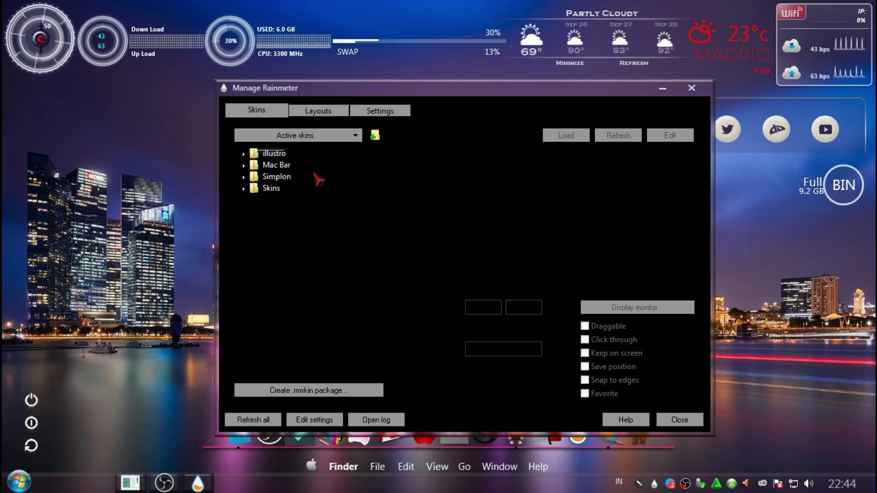
click(692, 87)
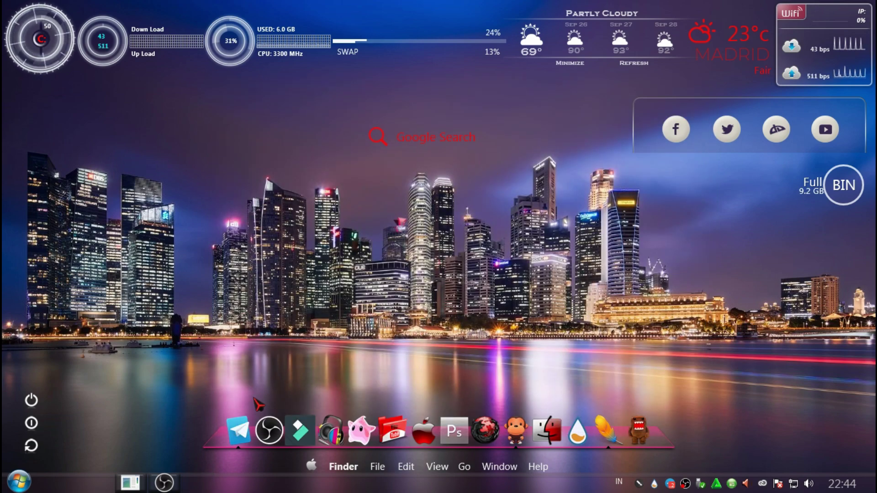
Switch to Telegram and view the crystal Rainmeter skin post in the Sahabat Tutorial GP channel
click(237, 418)
click(151, 306)
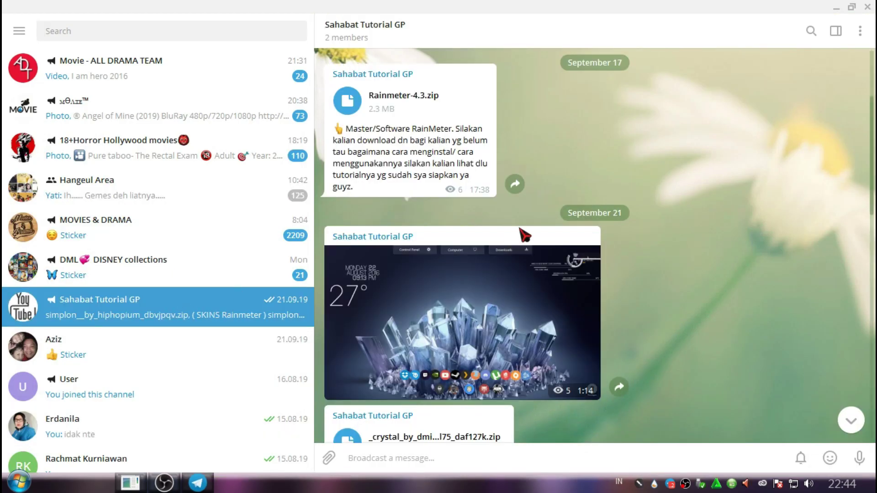
scroll(603, 233, down, 1)
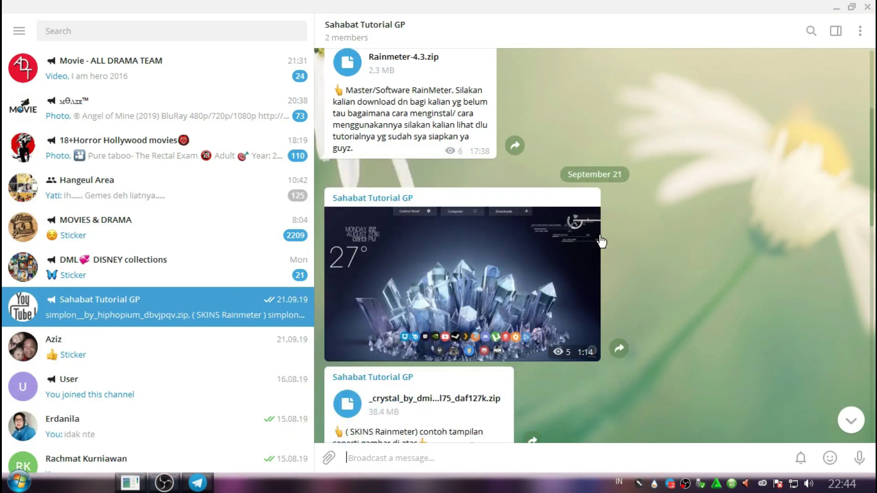
Review the crystal, OS X Mountain Lion Task bar and simplon skin posts with their ZIP files in the Sahabat Tutorial GP channel
scroll(488, 313, down, 4)
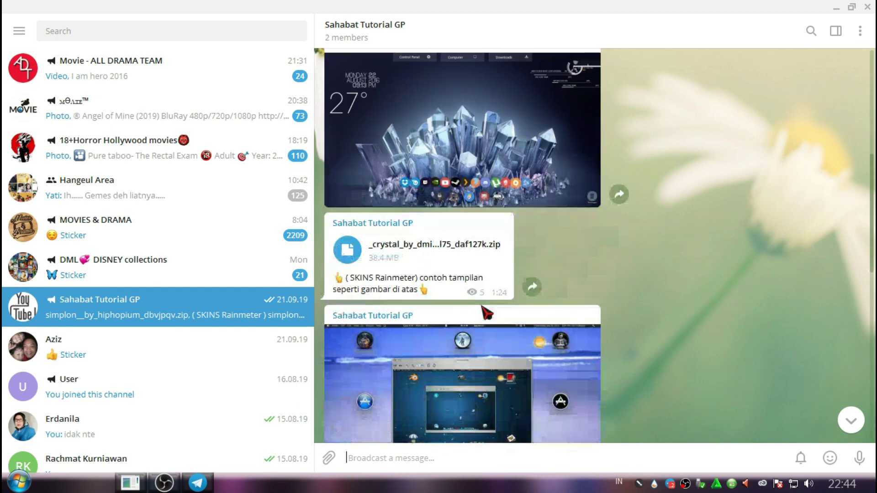
scroll(435, 253, up, 6)
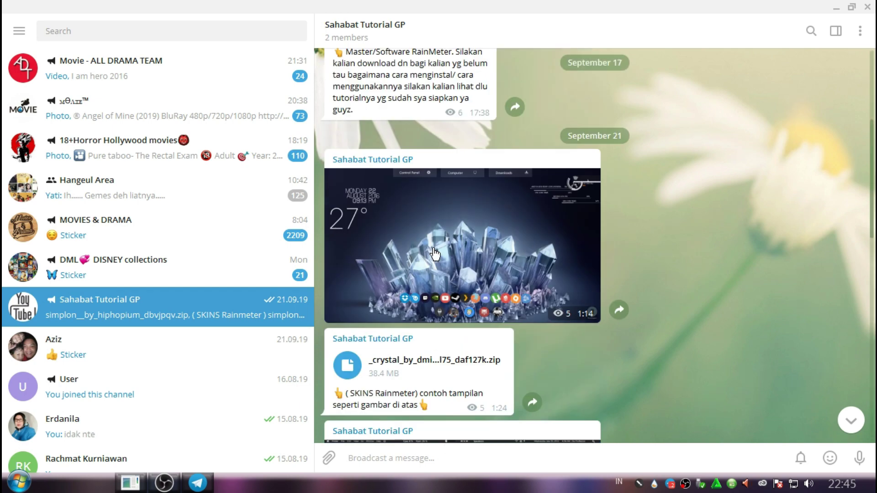
scroll(442, 313, down, 2)
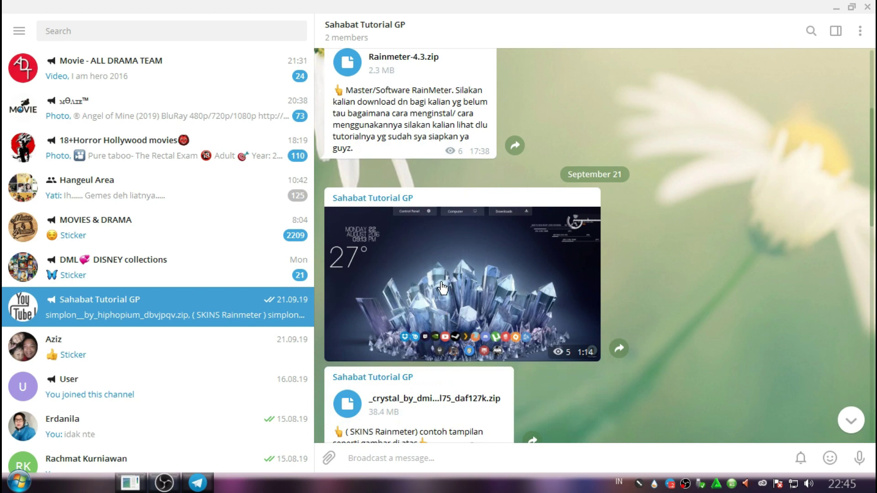
scroll(441, 301, down, 3)
scroll(439, 284, down, 10)
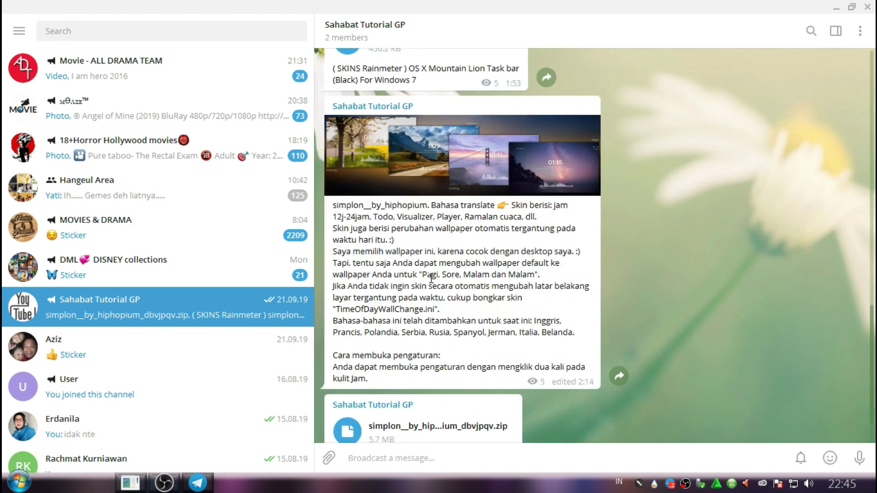
scroll(431, 278, up, 3)
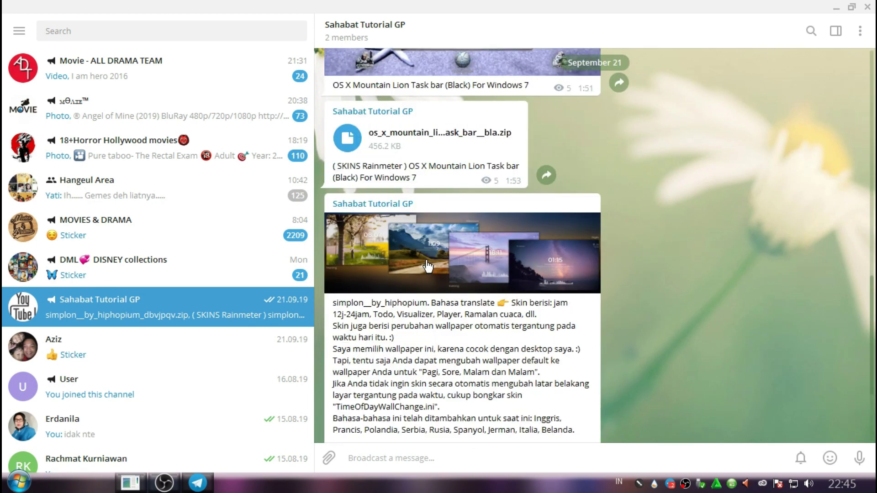
scroll(434, 261, up, 9)
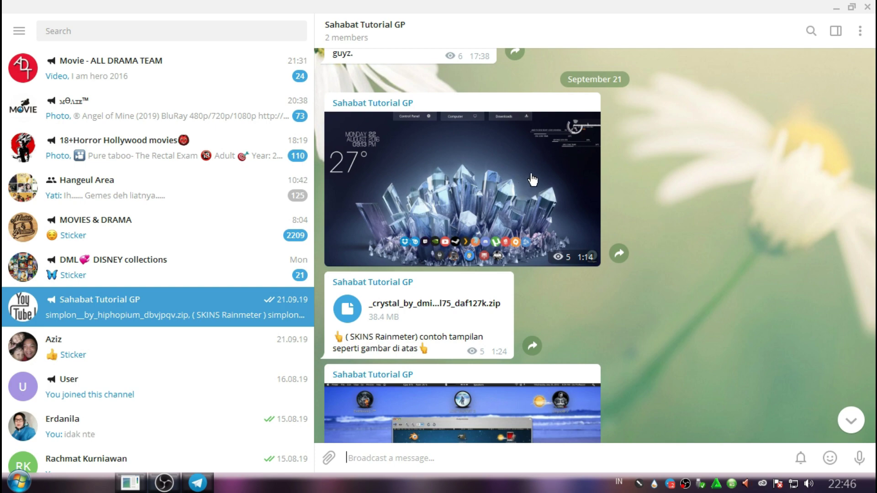
scroll(517, 181, down, 2)
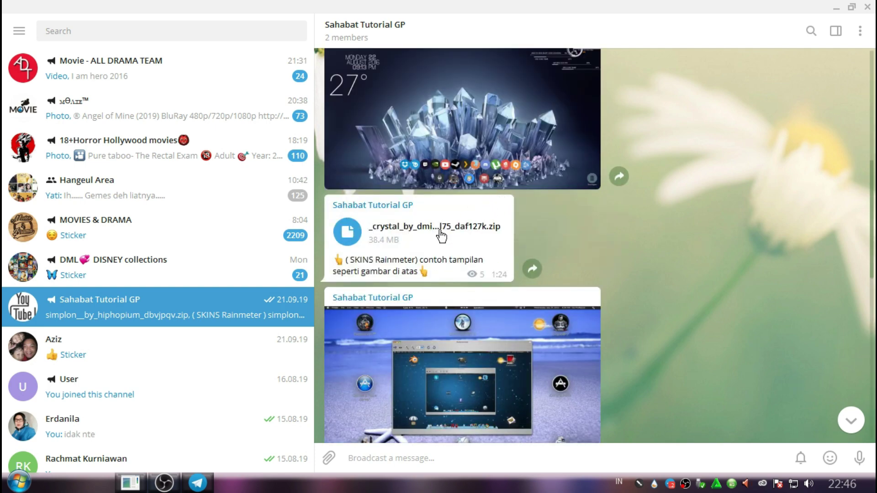
scroll(441, 236, down, 6)
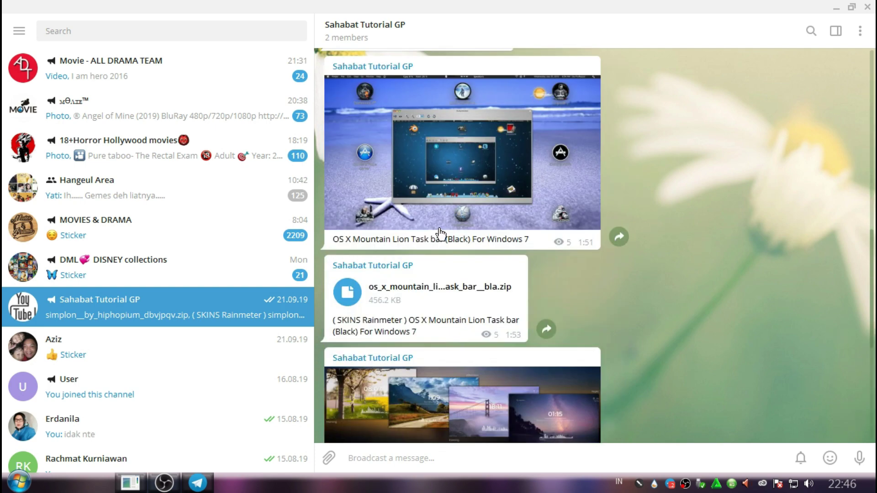
scroll(442, 228, down, 3)
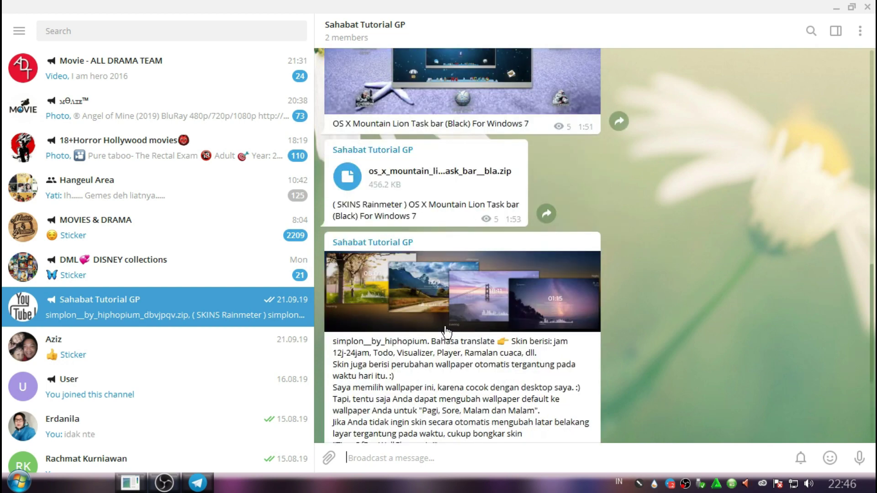
scroll(447, 332, down, 5)
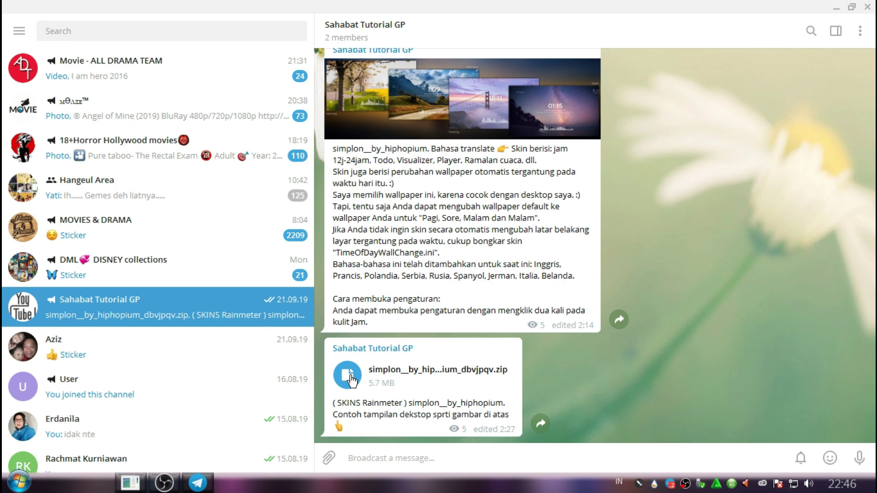
scroll(351, 380, up, 8)
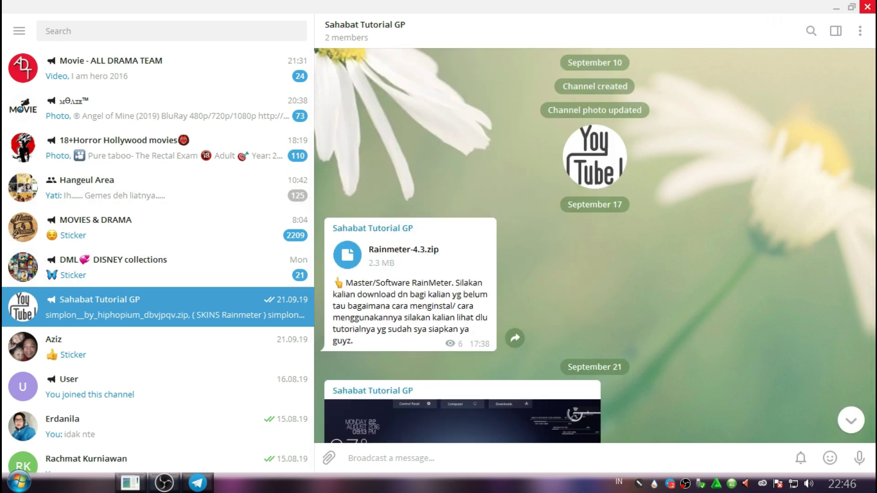
Close Telegram and open the Skins Rainmeter folder on New Volume (F:)
click(866, 7)
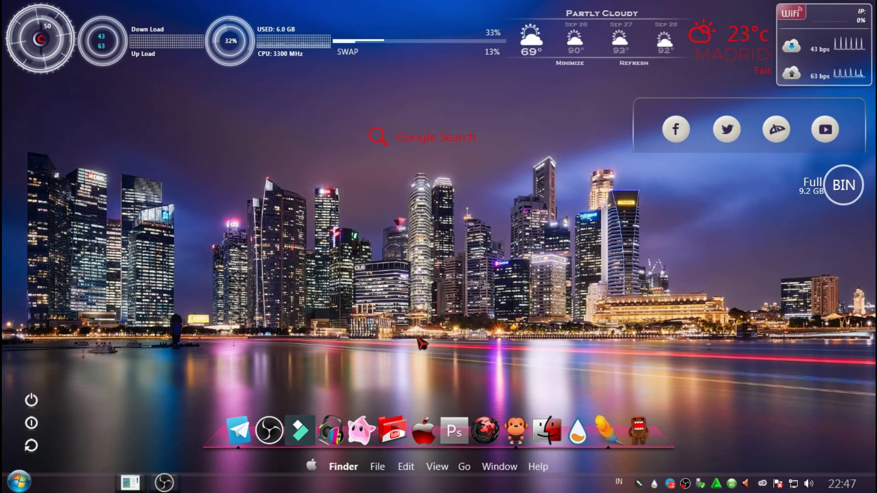
click(419, 413)
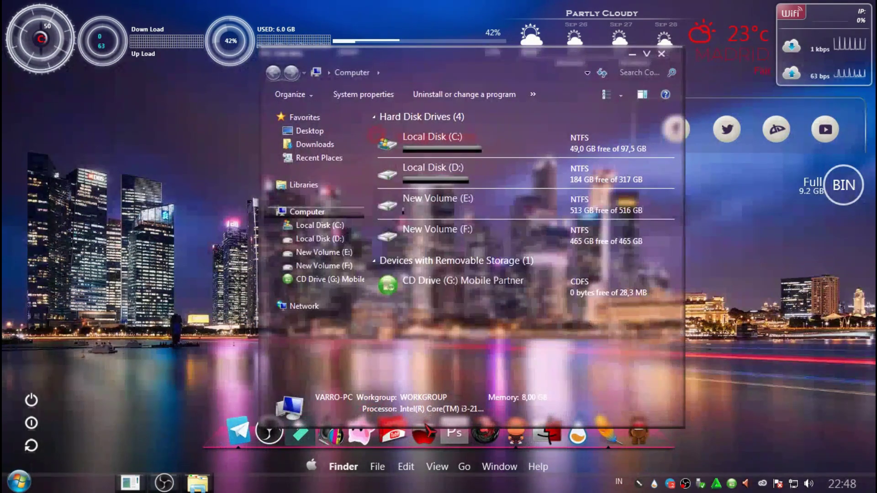
click(343, 268)
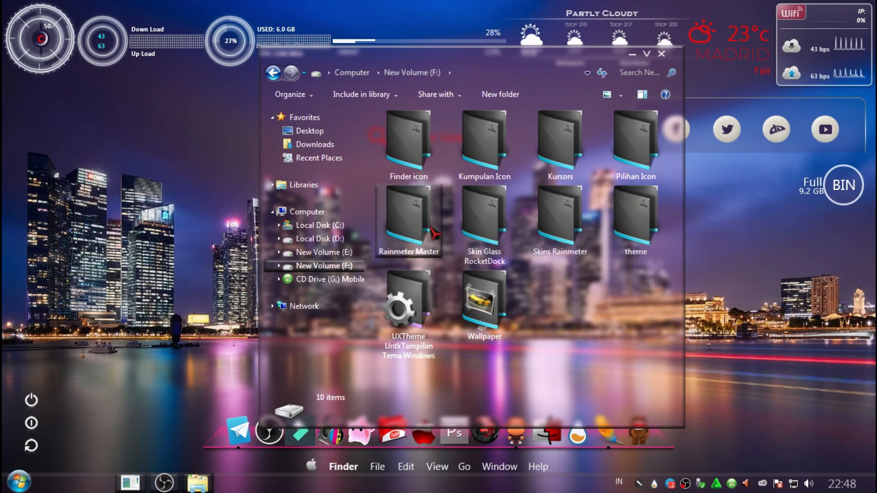
double_click(566, 223)
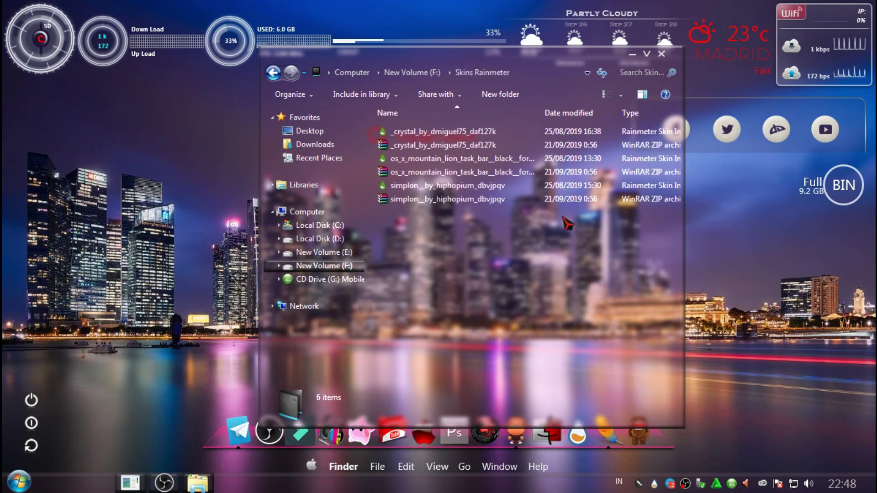
Bring up the file actions for the _crystal_by_dmiguel75_daf127k ZIP archive and for the Rainmeter skin installer of the same name
click(397, 148)
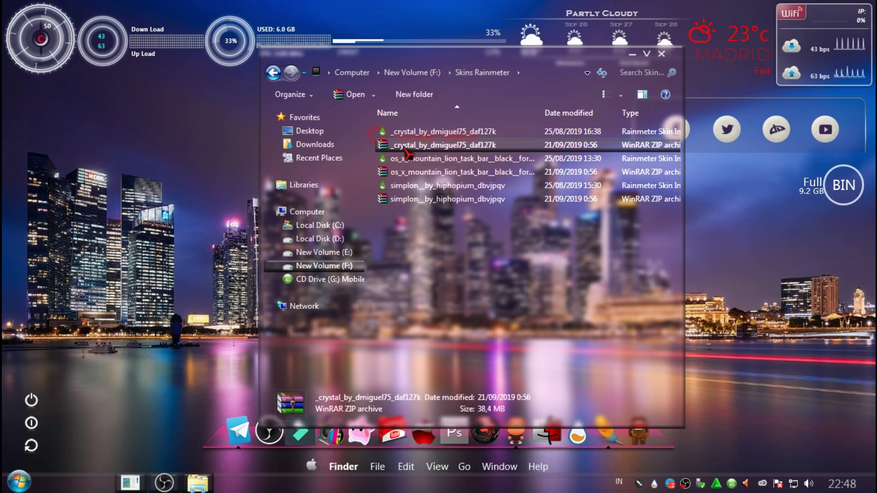
right_click(409, 149)
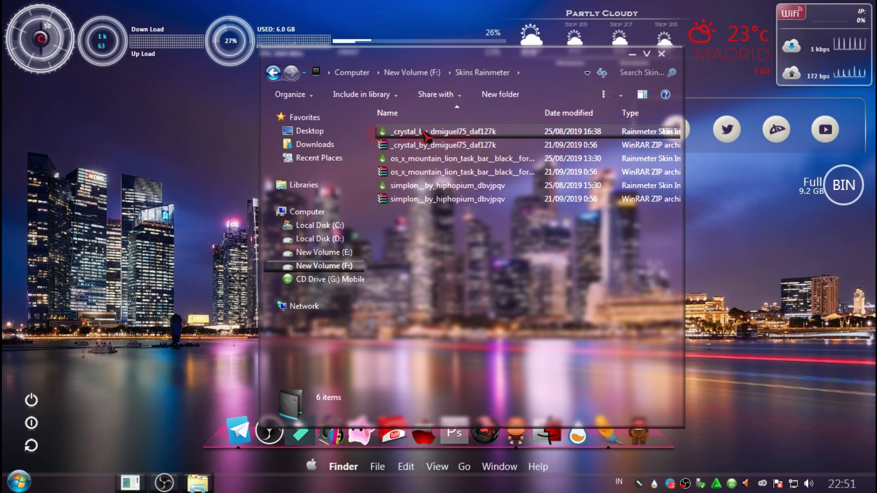
click(425, 136)
right_click(426, 136)
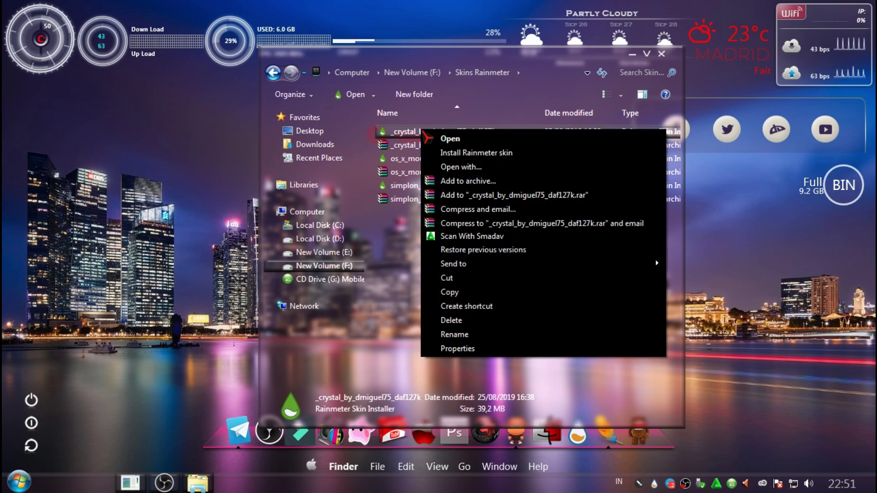